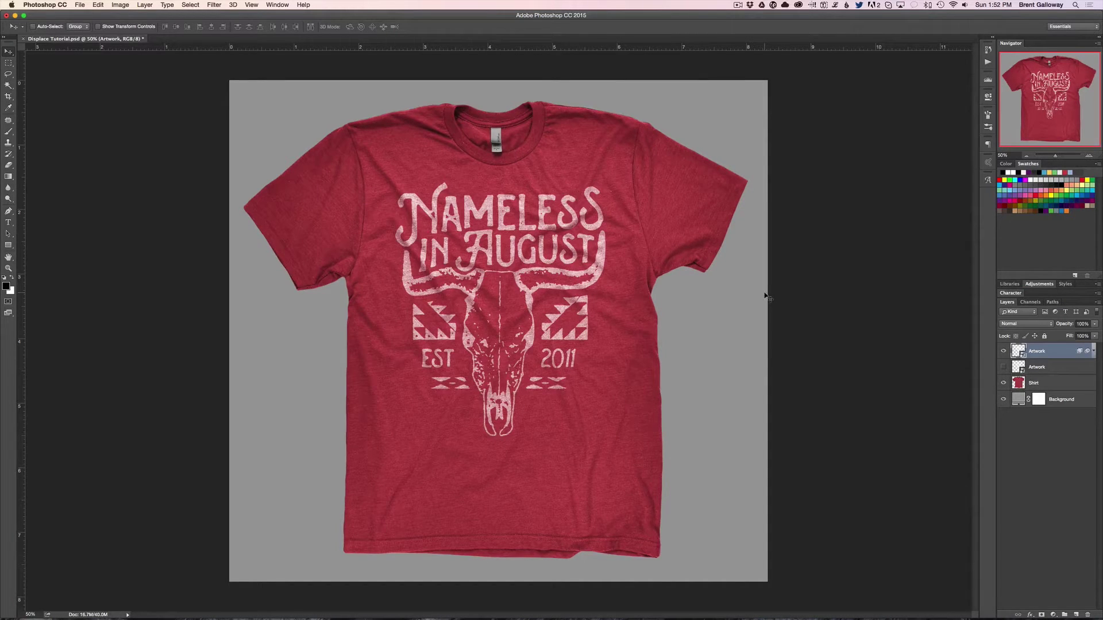
Step: Delete the extra displaced Artwork copy layer
key("Delete")
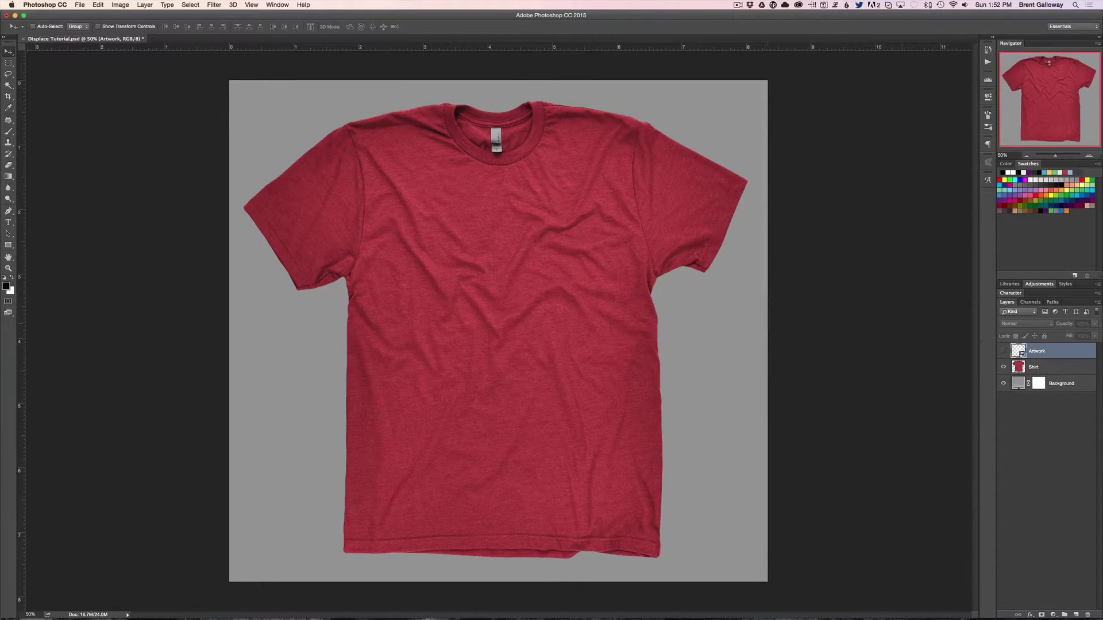
Step: Show and then hide the remaining Artwork layer again, leaving the shirt plain red
left_click(1003, 351)
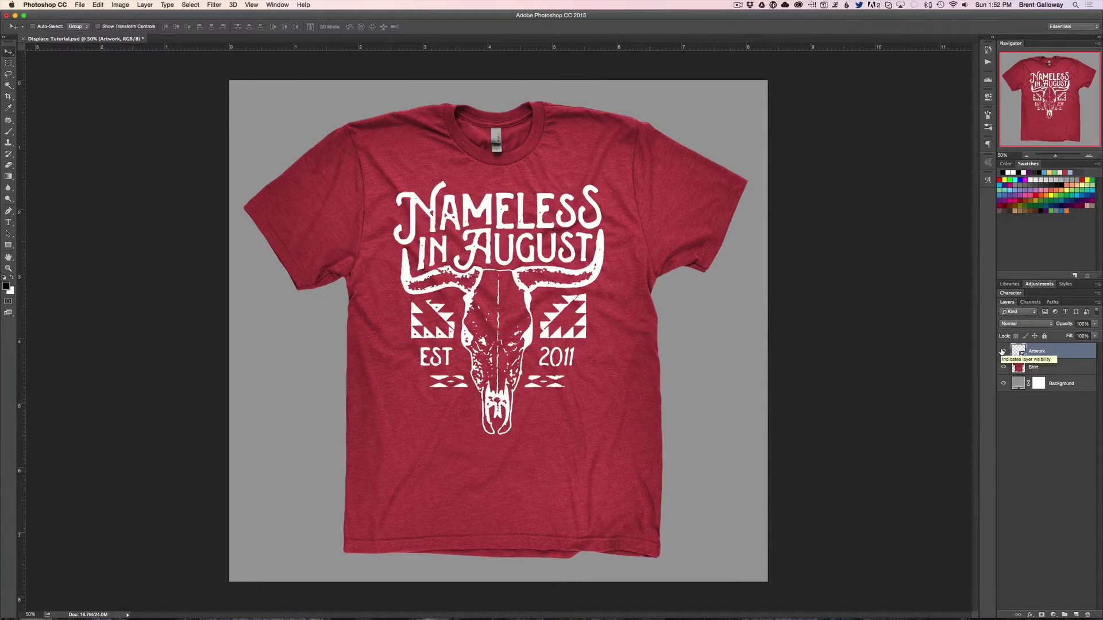
left_click(1003, 351)
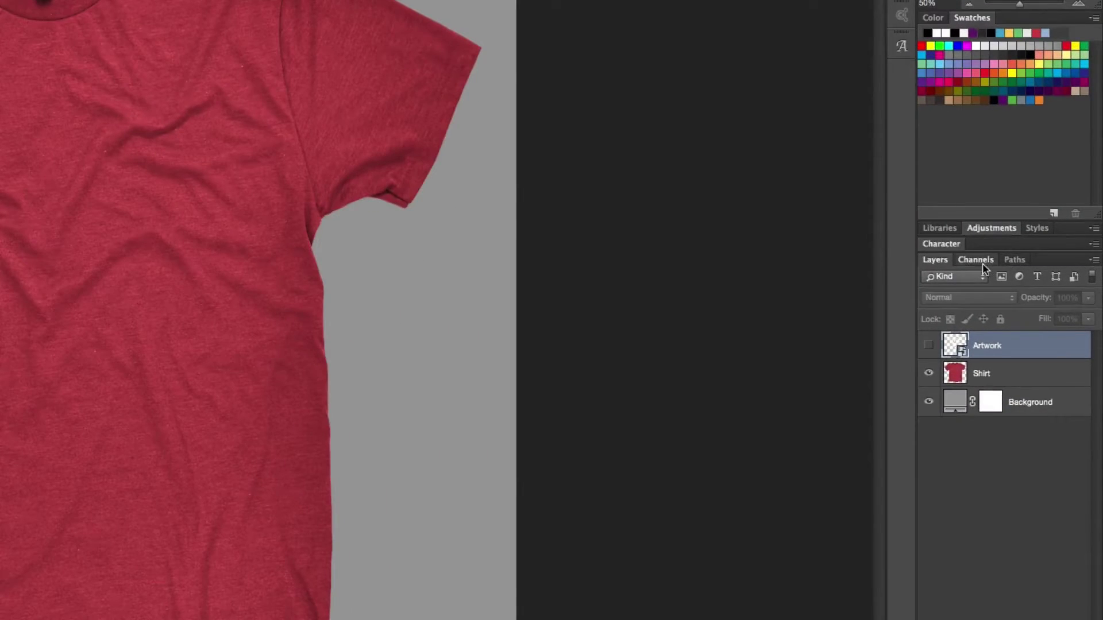
Step: Compare the Red, Green and Blue channels and select Green for the map
left_click(977, 260)
left_click(1010, 310)
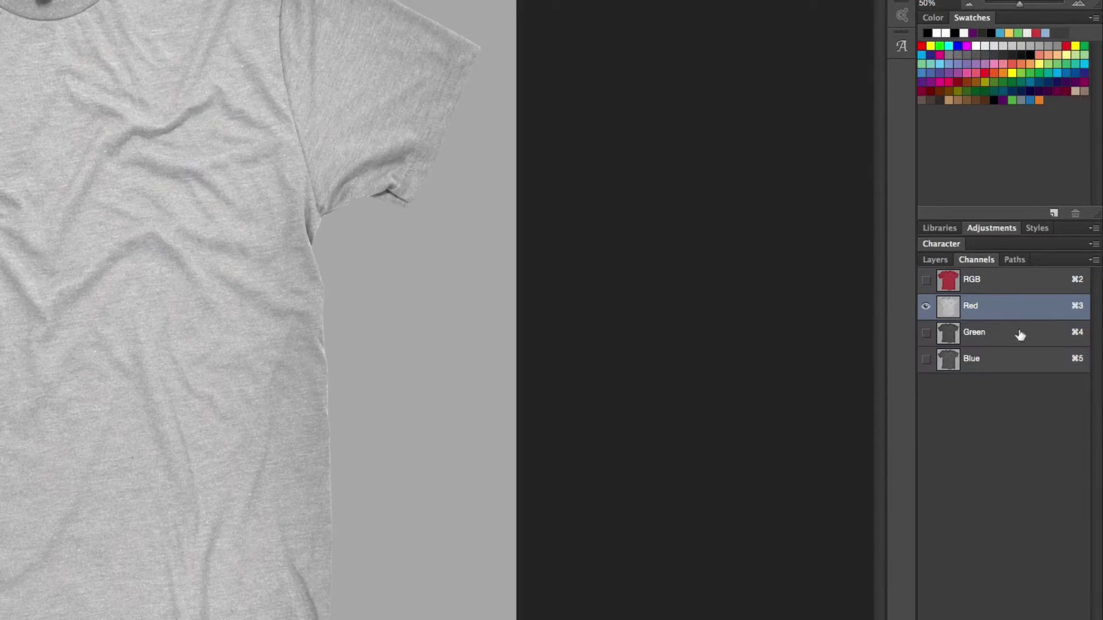
left_click(1020, 335)
left_click(1005, 366)
left_click(1005, 338)
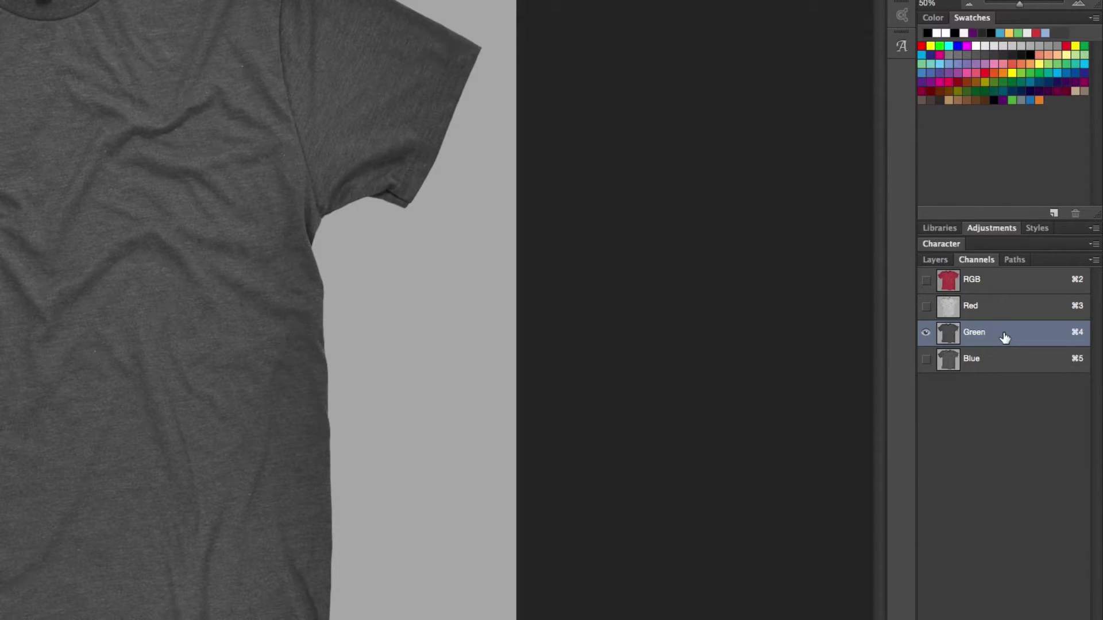
Step: Duplicate the Green channel into a new document named 'Displacement'
right_click(1004, 338)
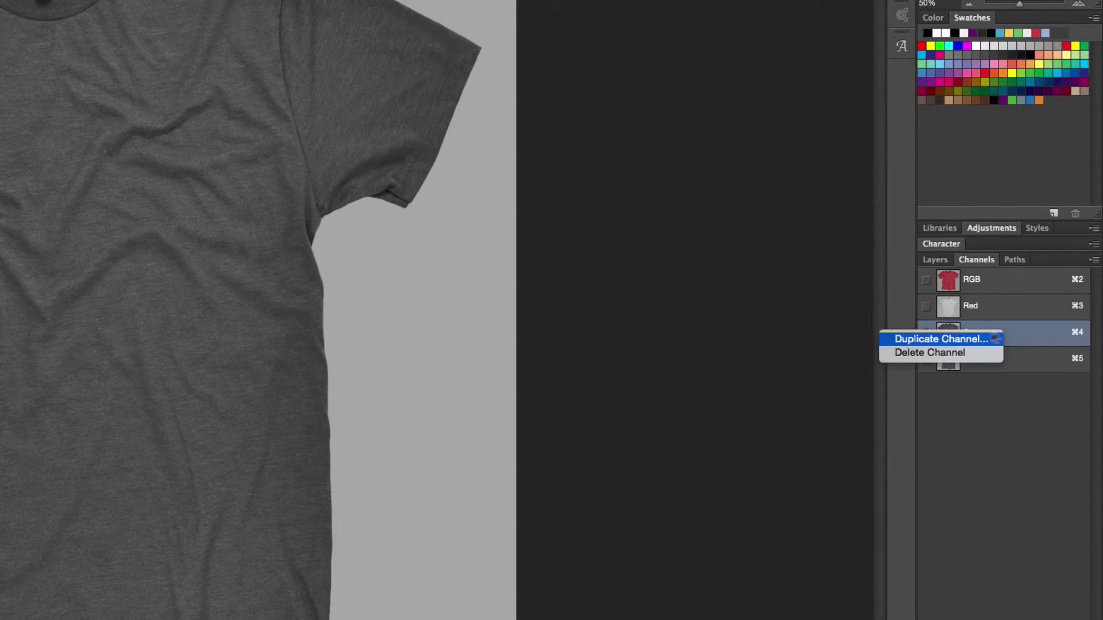
left_click(929, 339)
left_click_drag(683, 91, 556, 85)
left_click(487, 167)
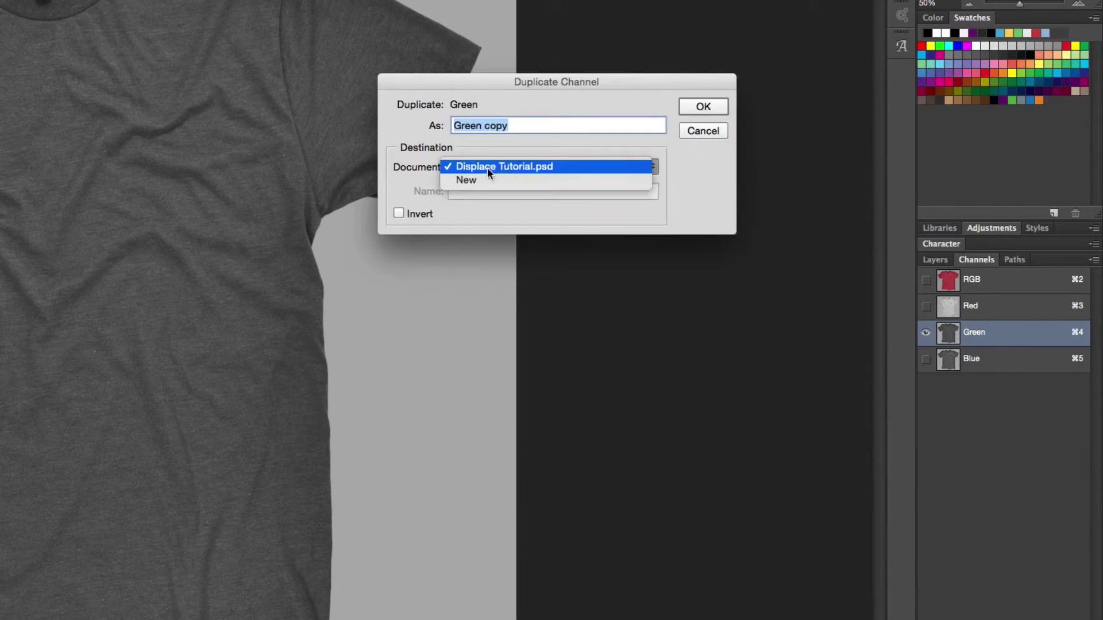
left_click(523, 181)
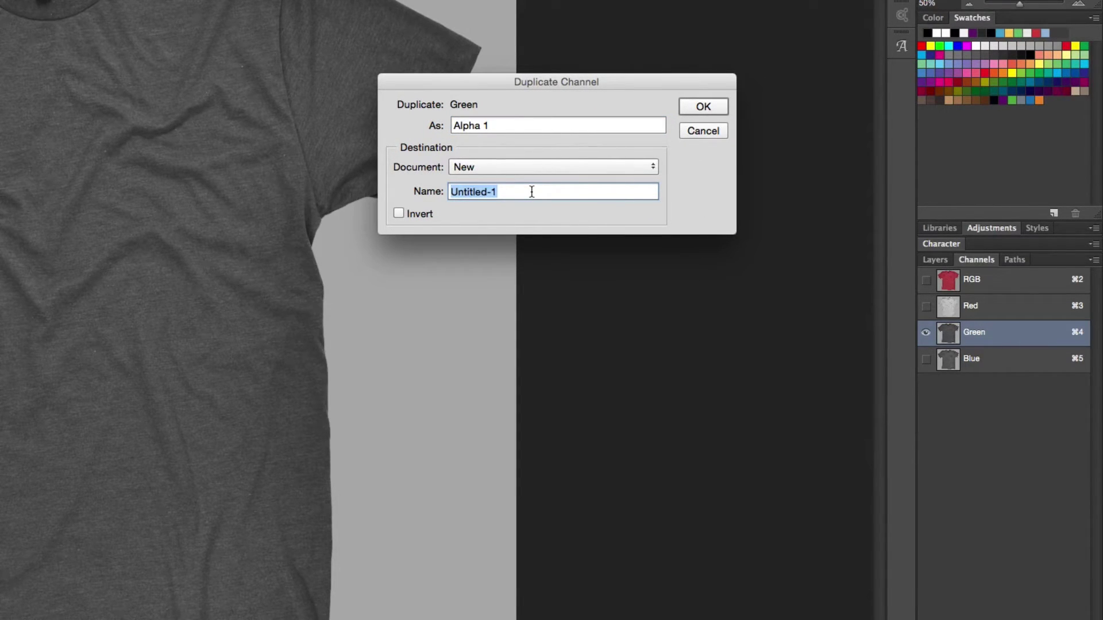
type("Displacement")
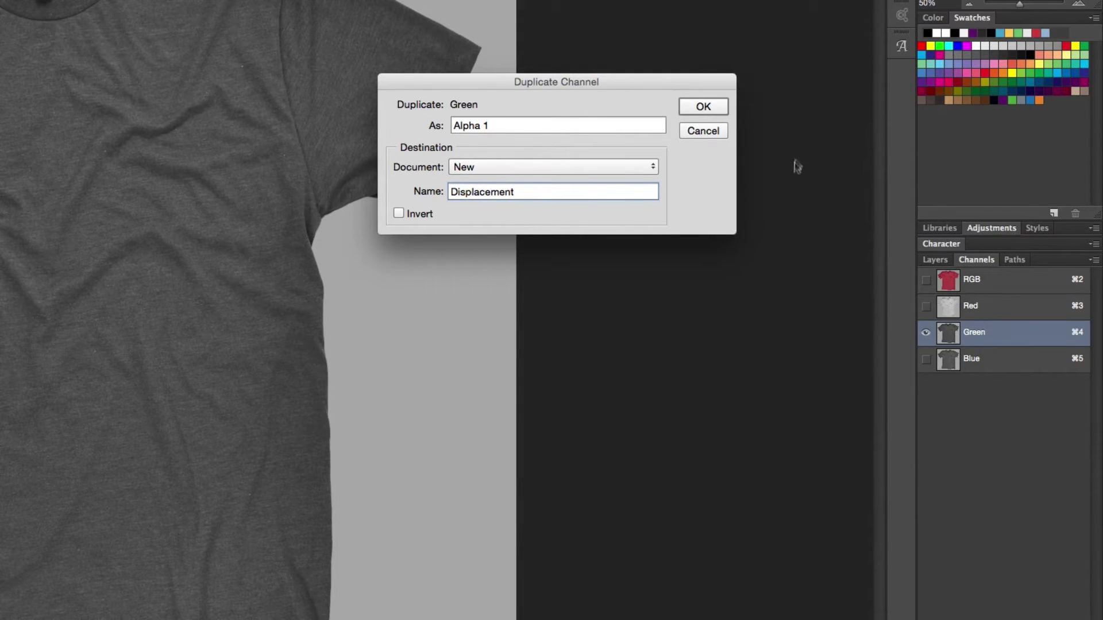
left_click(722, 111)
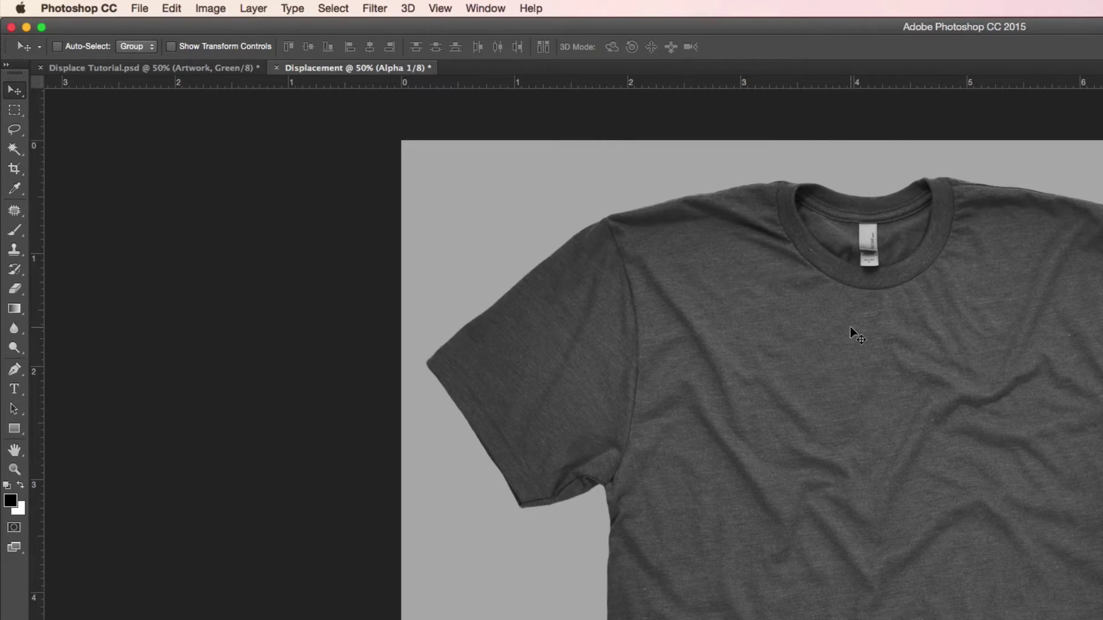
Step: Apply a 5.6-pixel Gaussian Blur to the grey Displacement document
left_click(376, 8)
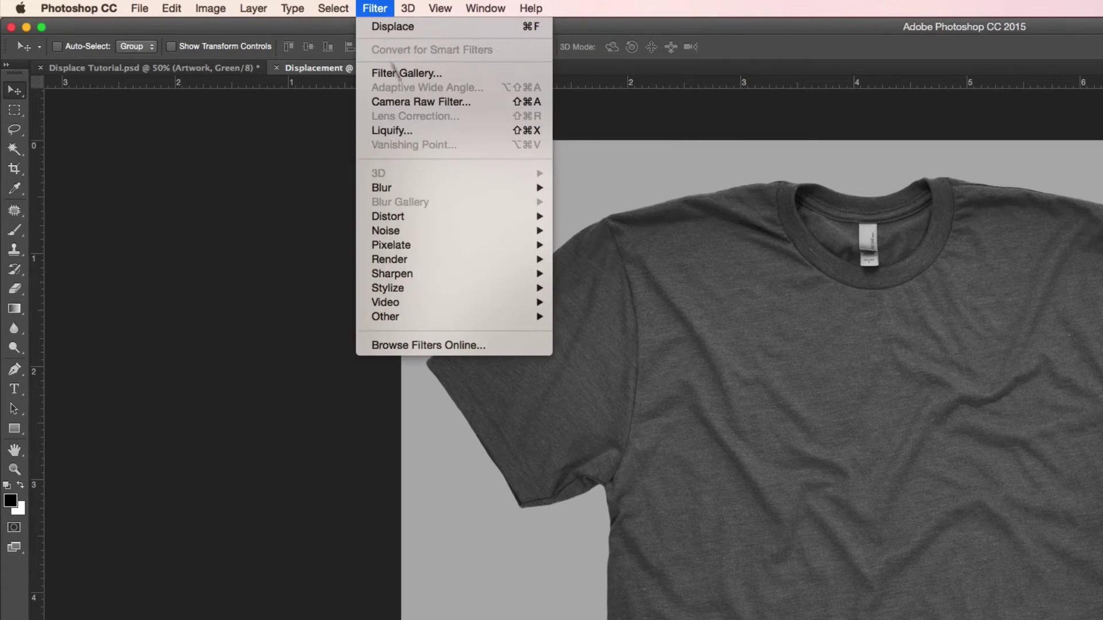
mouse_move(468, 188)
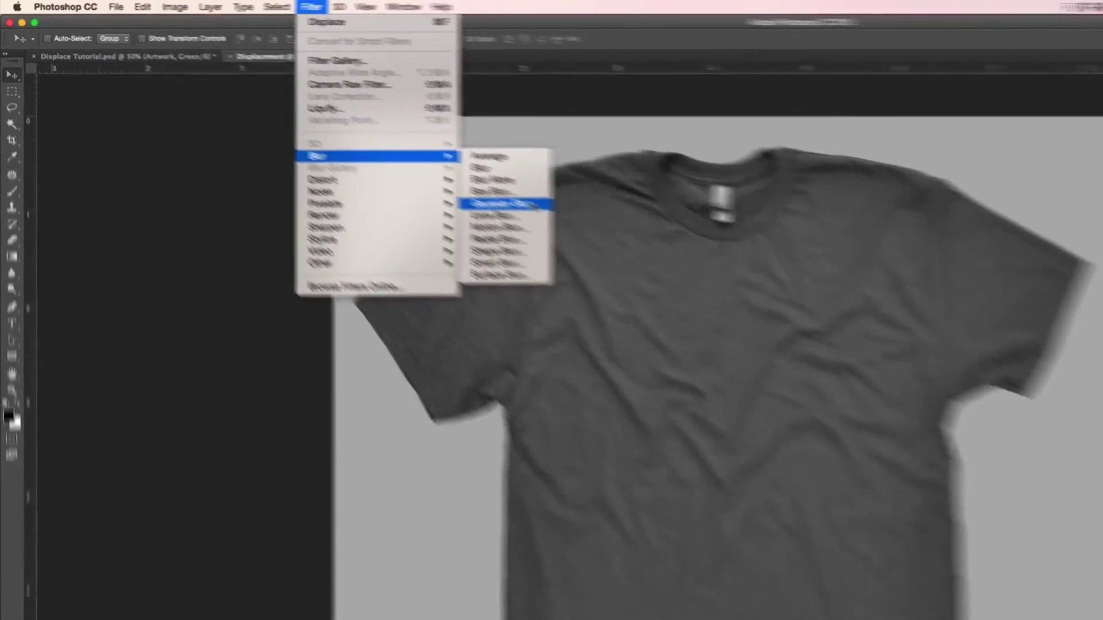
left_click(603, 251)
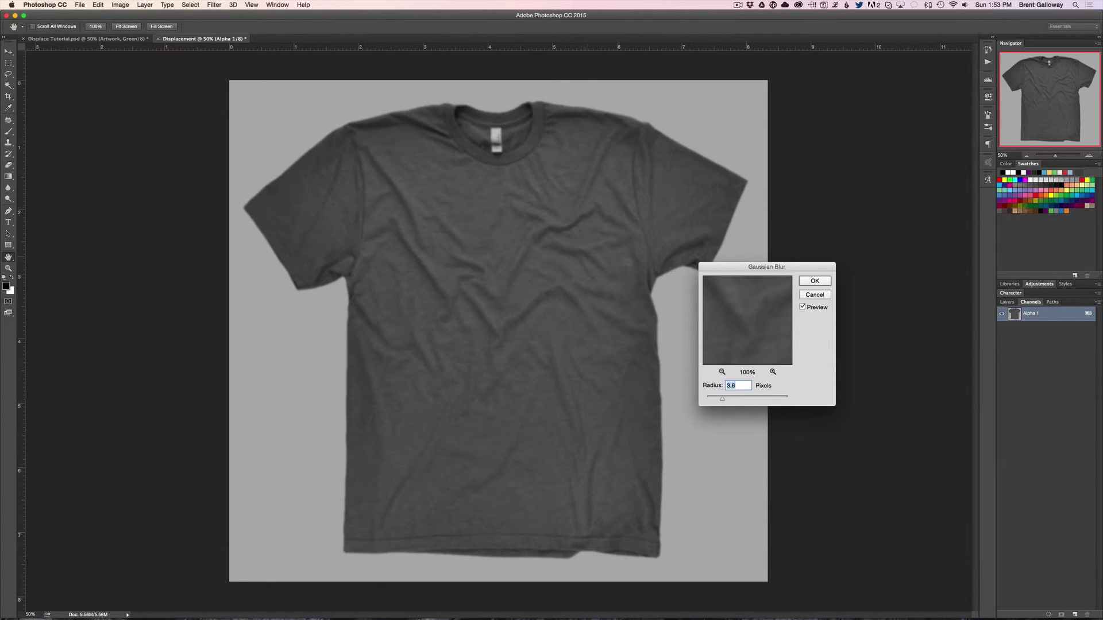
left_click(824, 282)
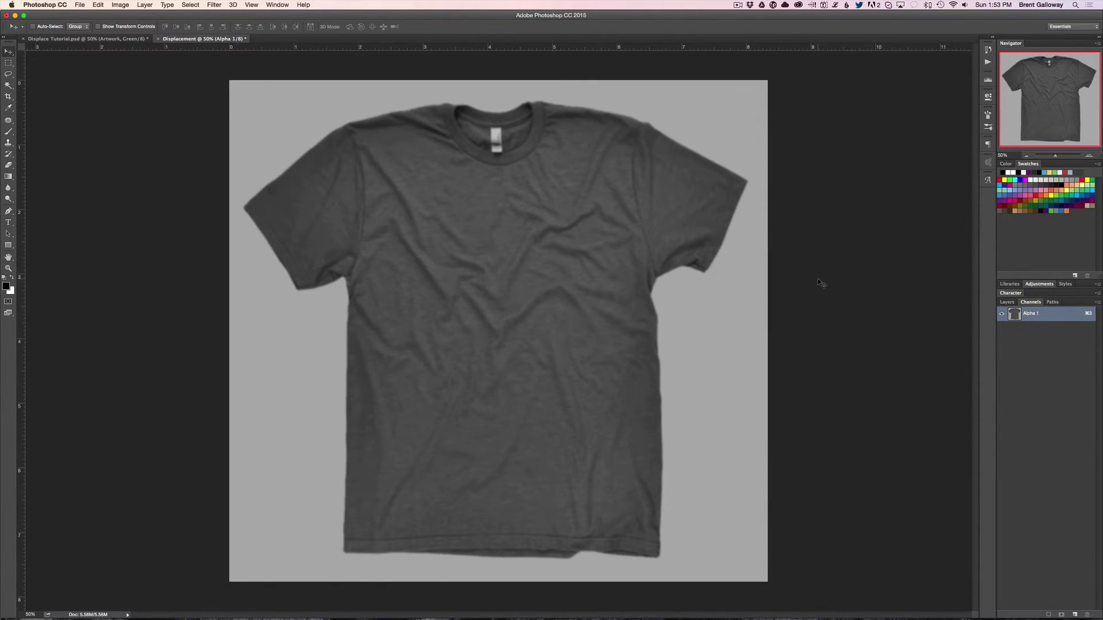
Step: Save the blurred map as Displacement.psd and close it
key("super+shift+s")
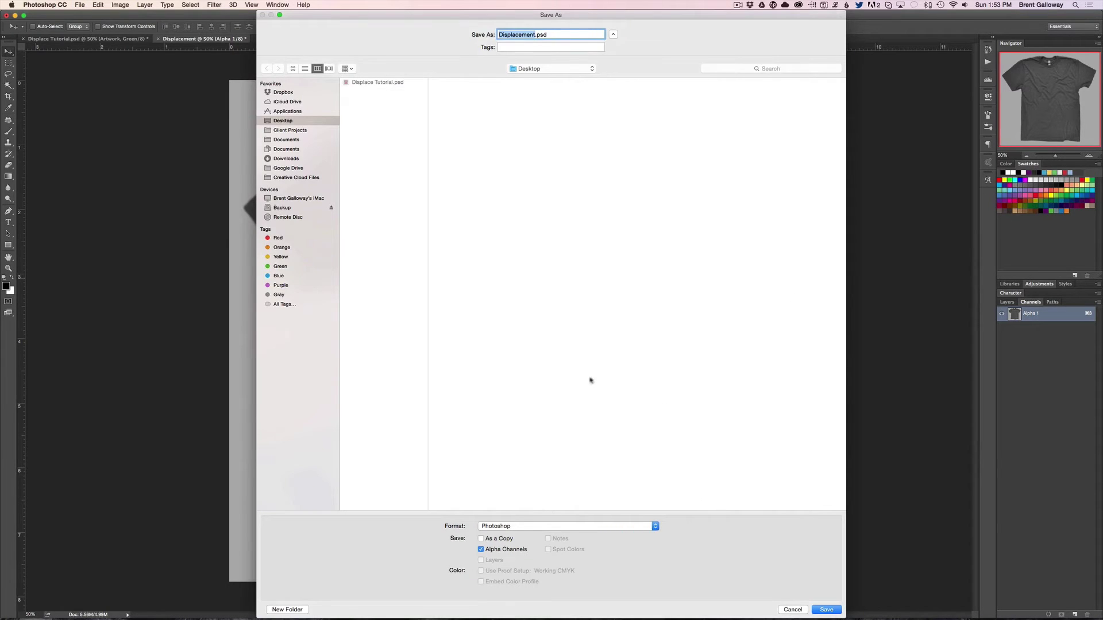
left_click(834, 610)
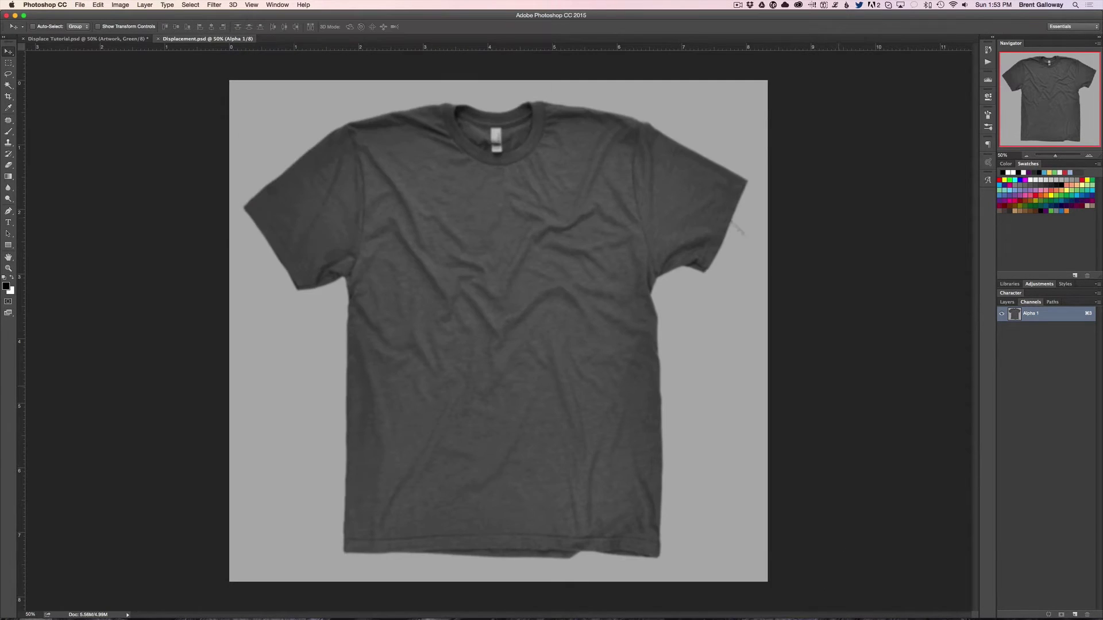
key("super+w")
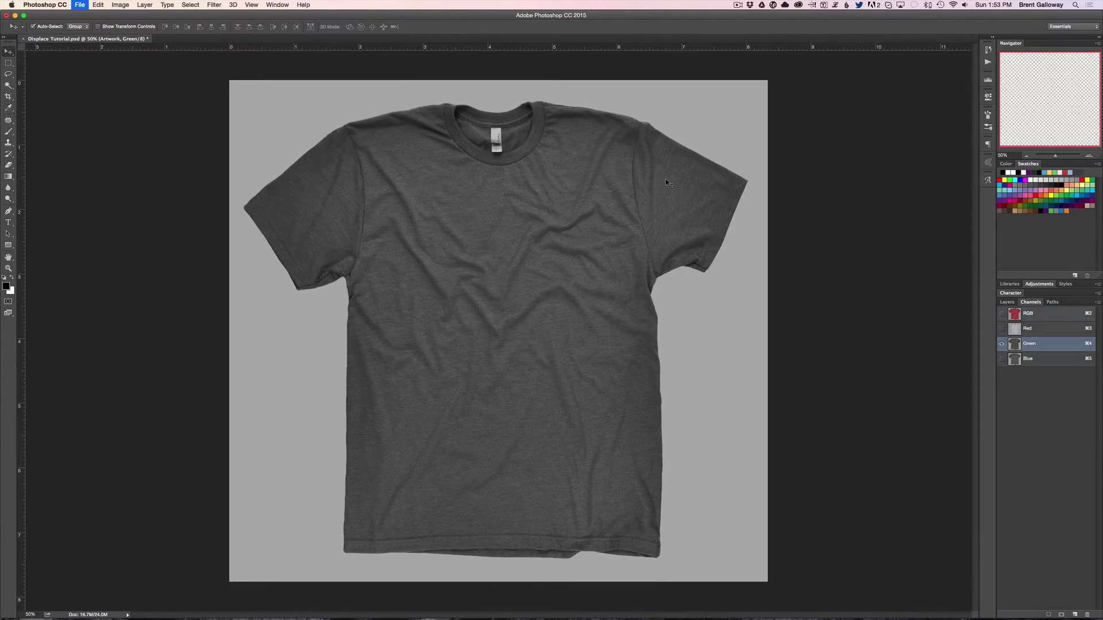
Step: Return to the RGB composite and make the Artwork layer visible
left_click(1052, 315)
left_click(1006, 302)
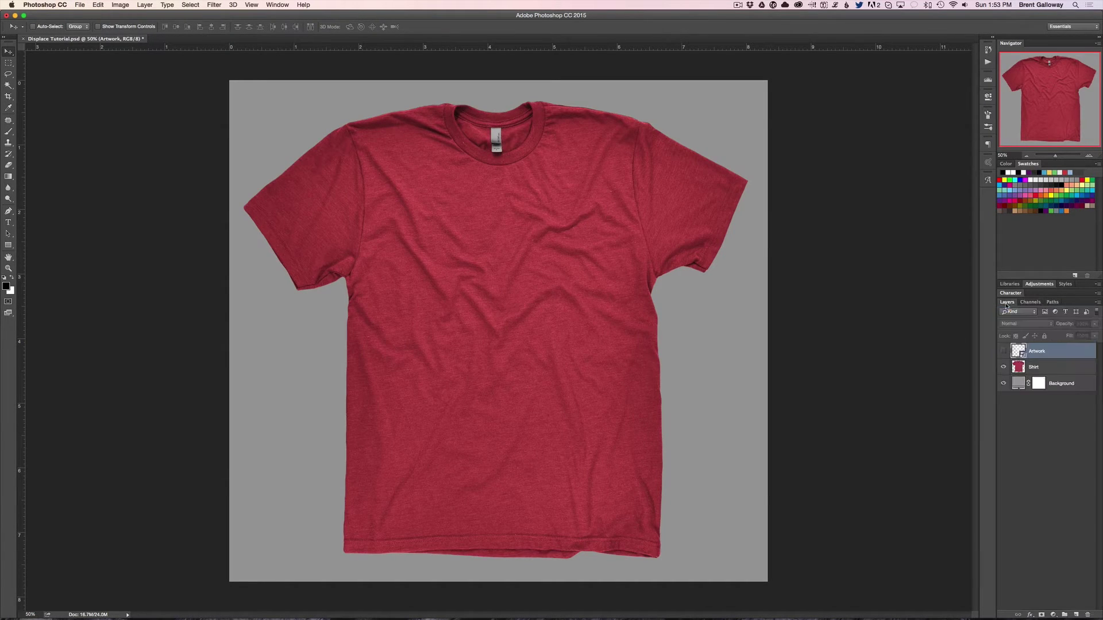
left_click(1003, 351)
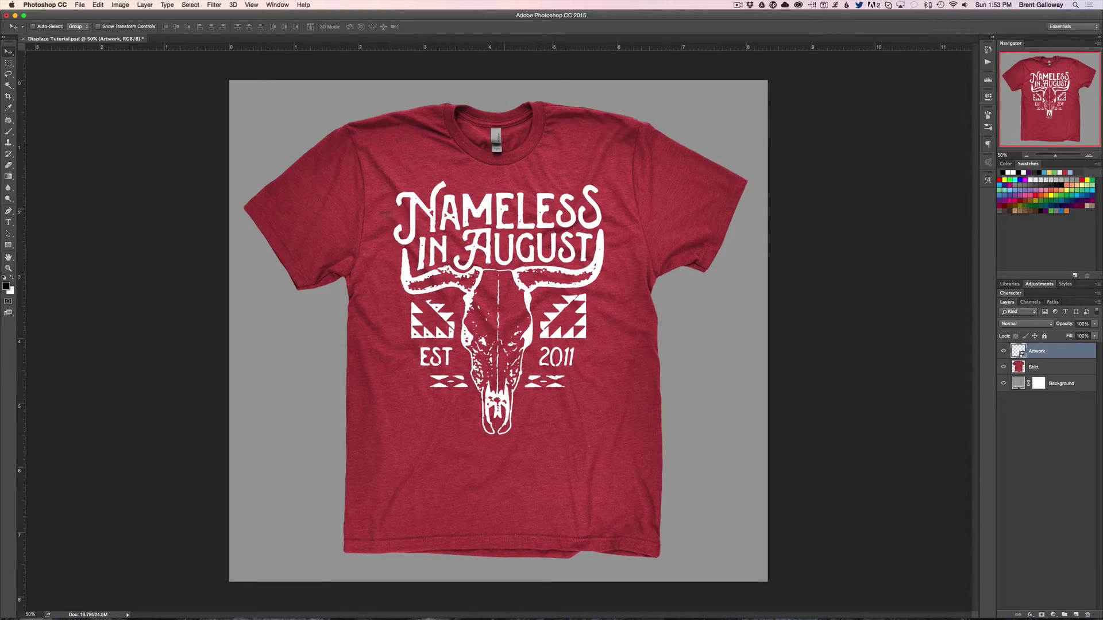
Step: Displace the Artwork layer at scale 15 using the Displacement.psd map
left_click(215, 5)
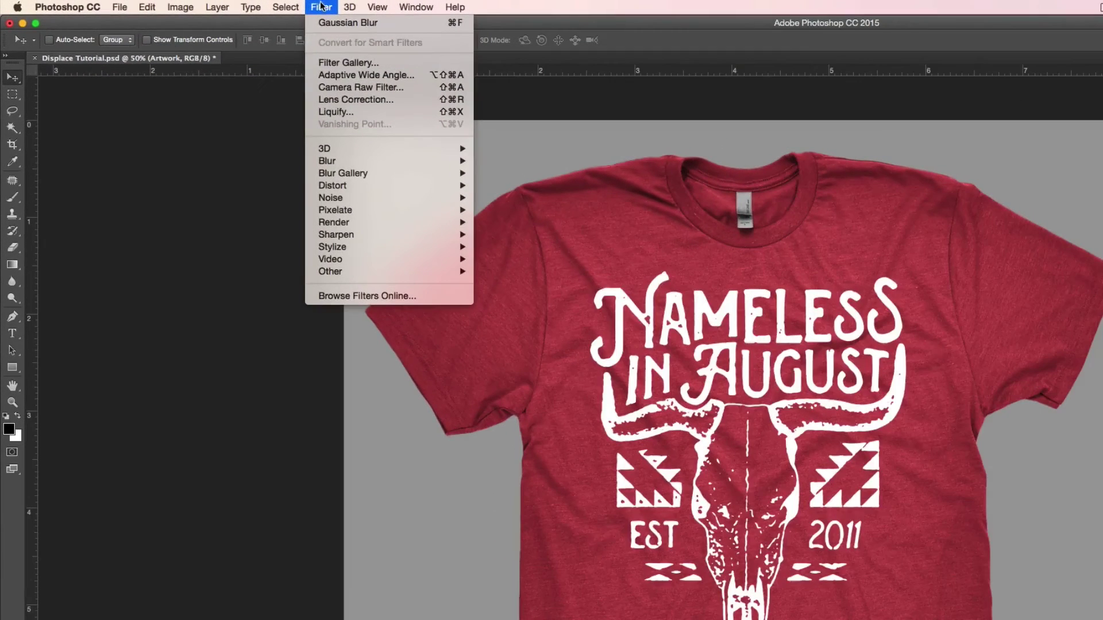
mouse_move(267, 126)
left_click(494, 185)
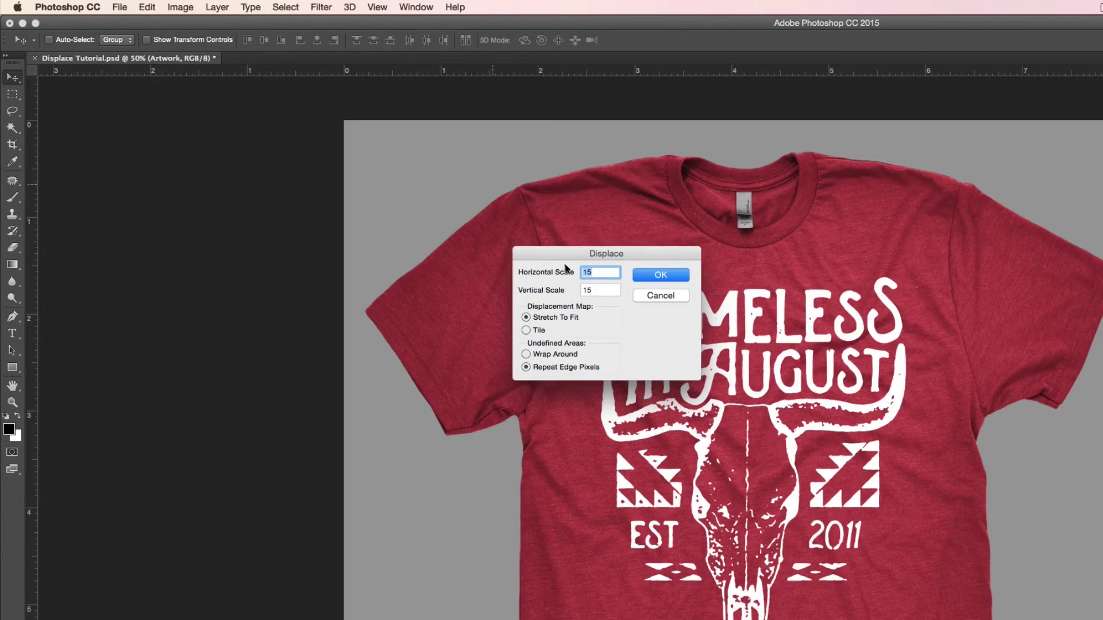
left_click(674, 276)
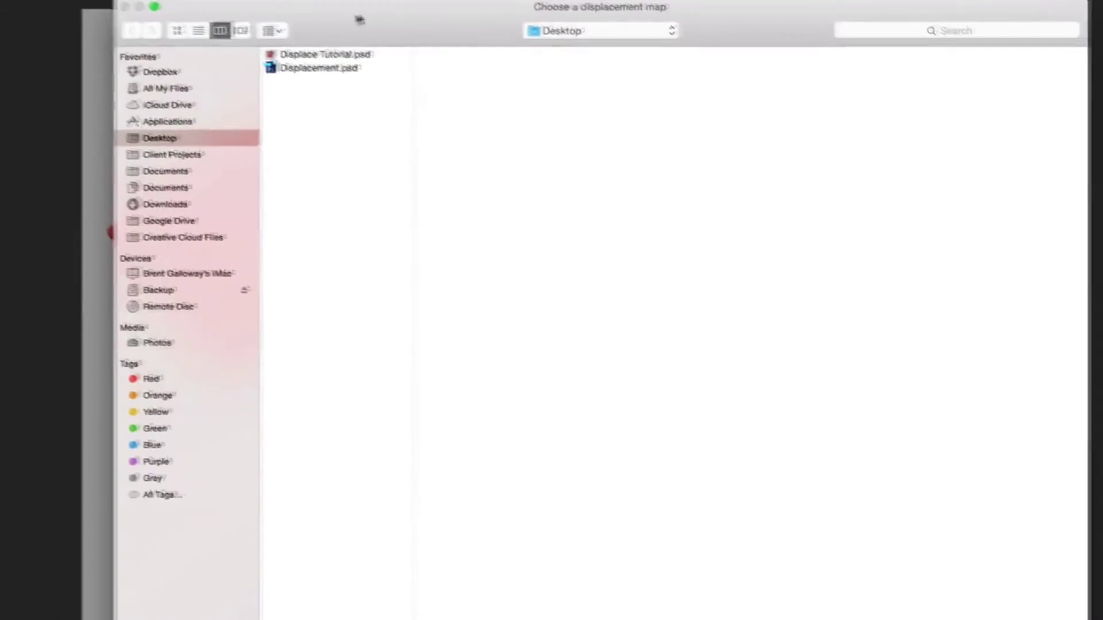
left_click_drag(623, 115, 617, 348)
left_click(343, 321)
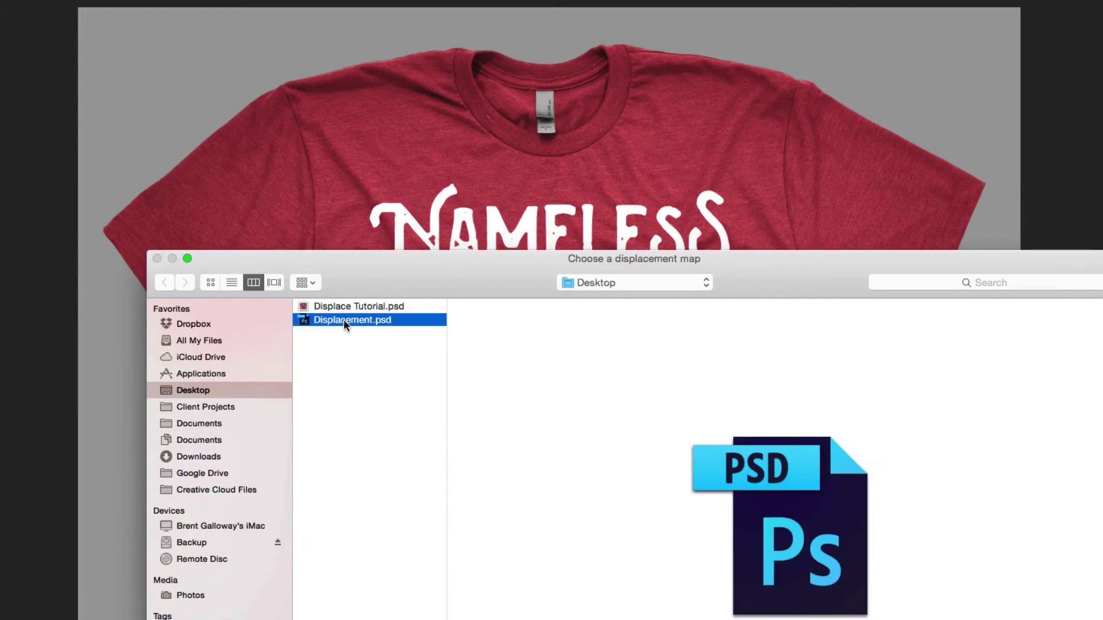
left_click_drag(505, 258, 172, 619)
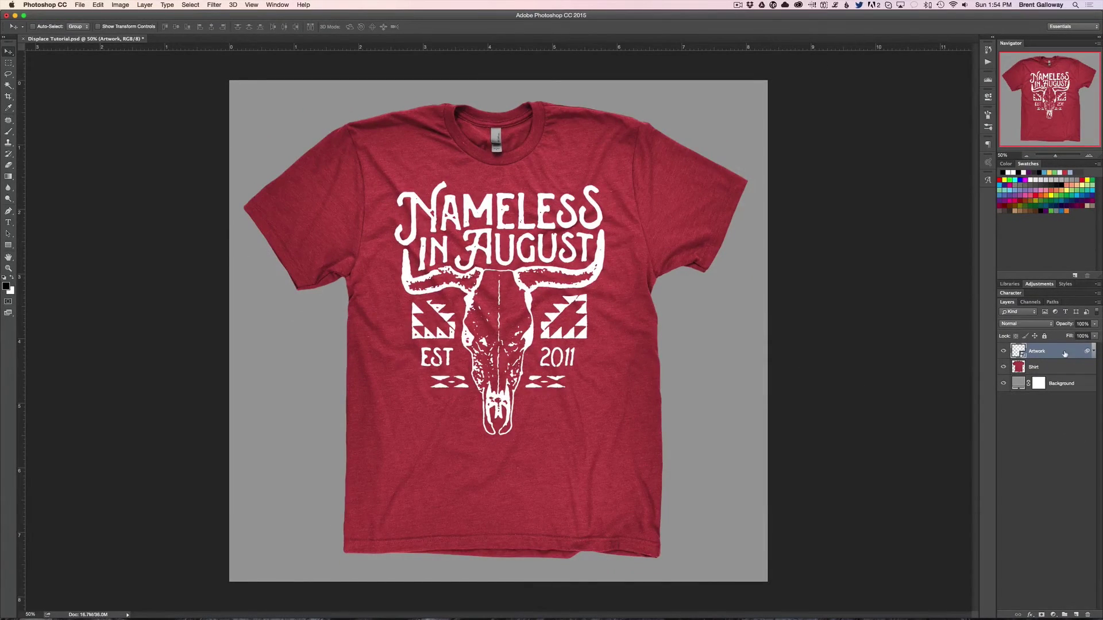
double_click(1064, 354)
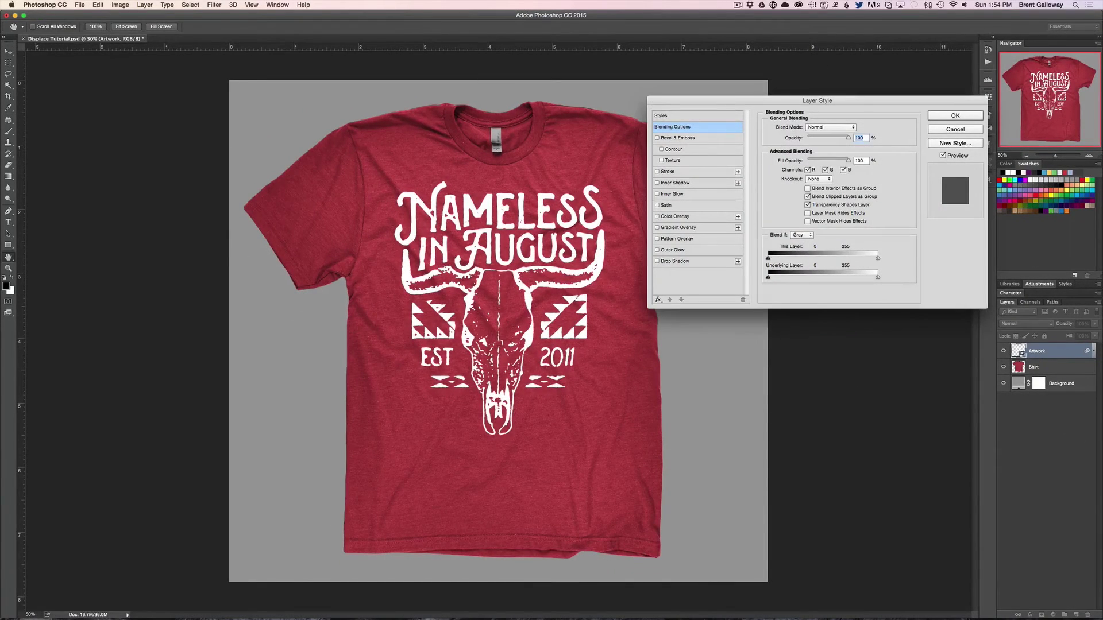
Step: Split the Underlying Layer Blend If black slider to 57/124 so fabric shows through
left_click_drag(846, 101, 730, 162)
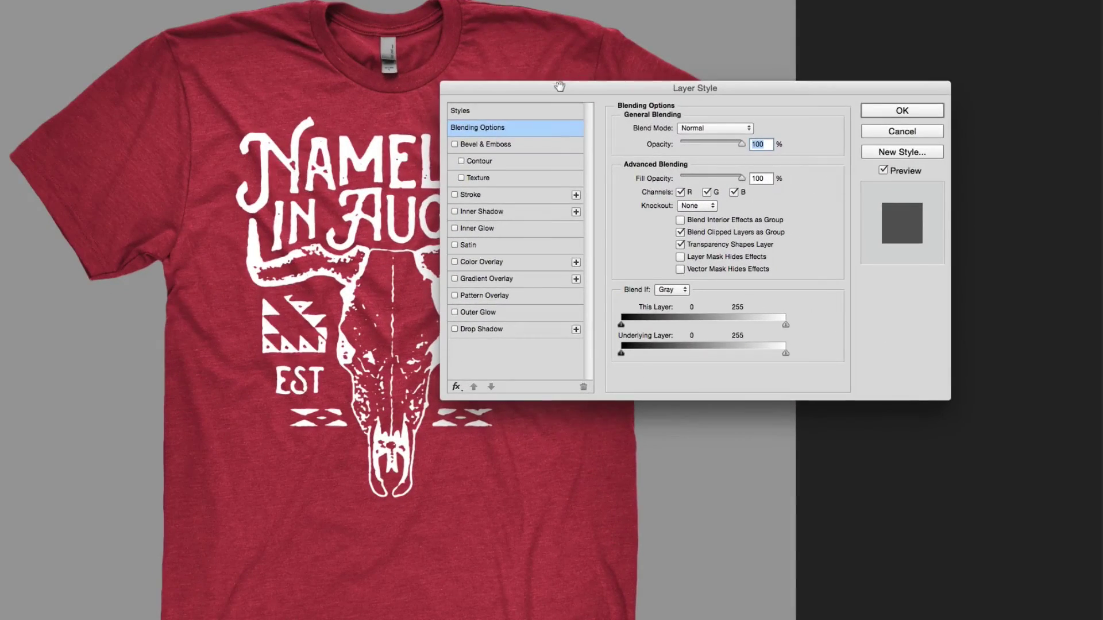
left_click_drag(560, 87, 706, 111)
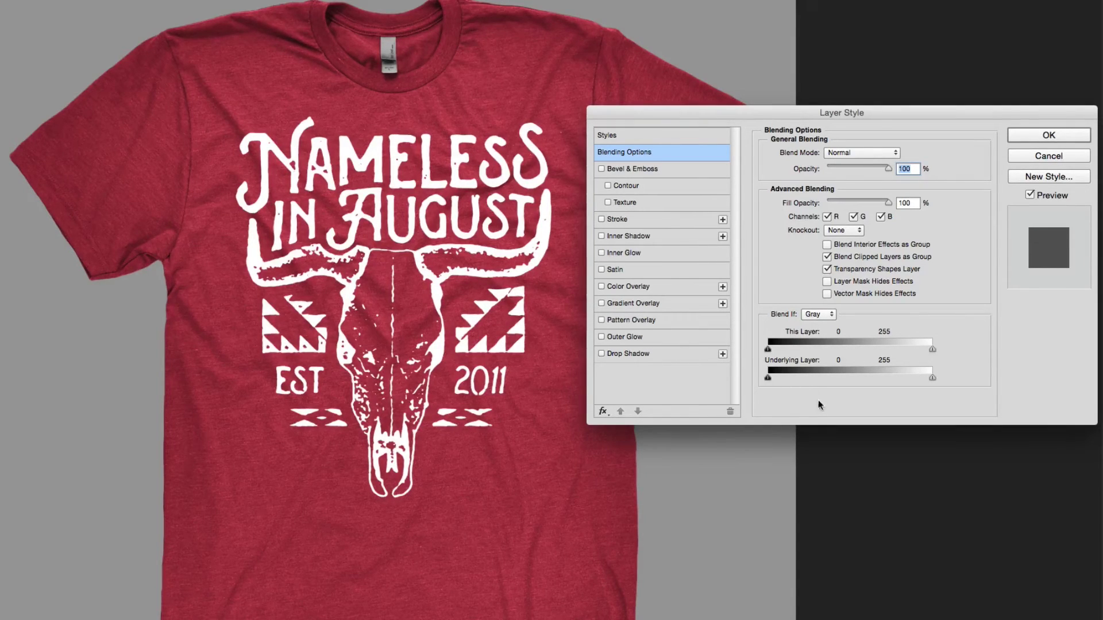
left_click_drag(768, 378, 835, 379)
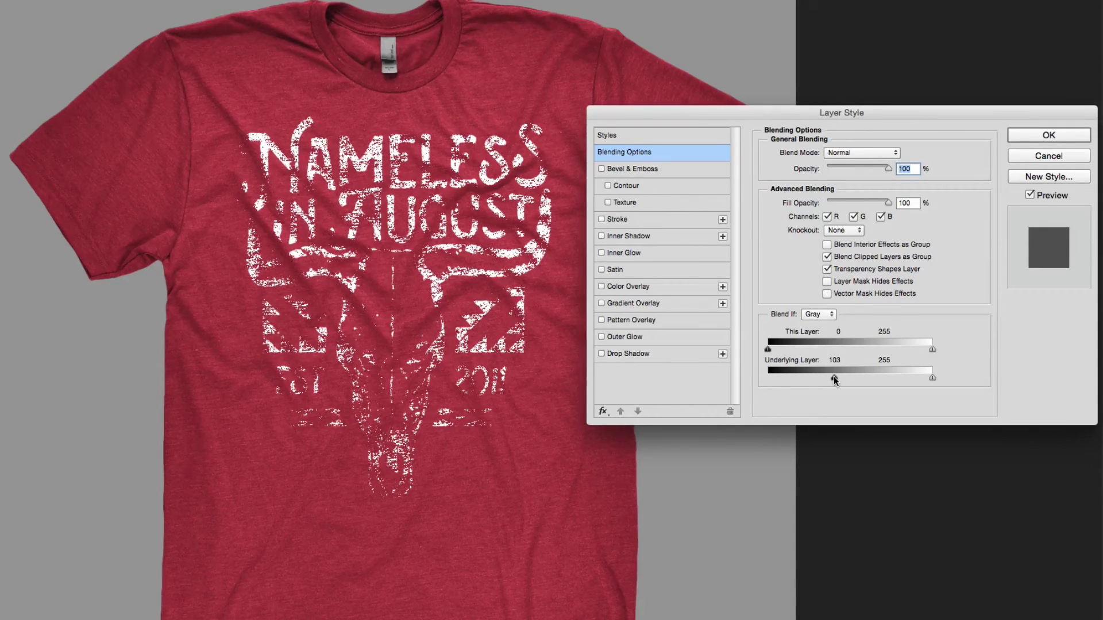
left_click_drag(785, 379, 748, 380)
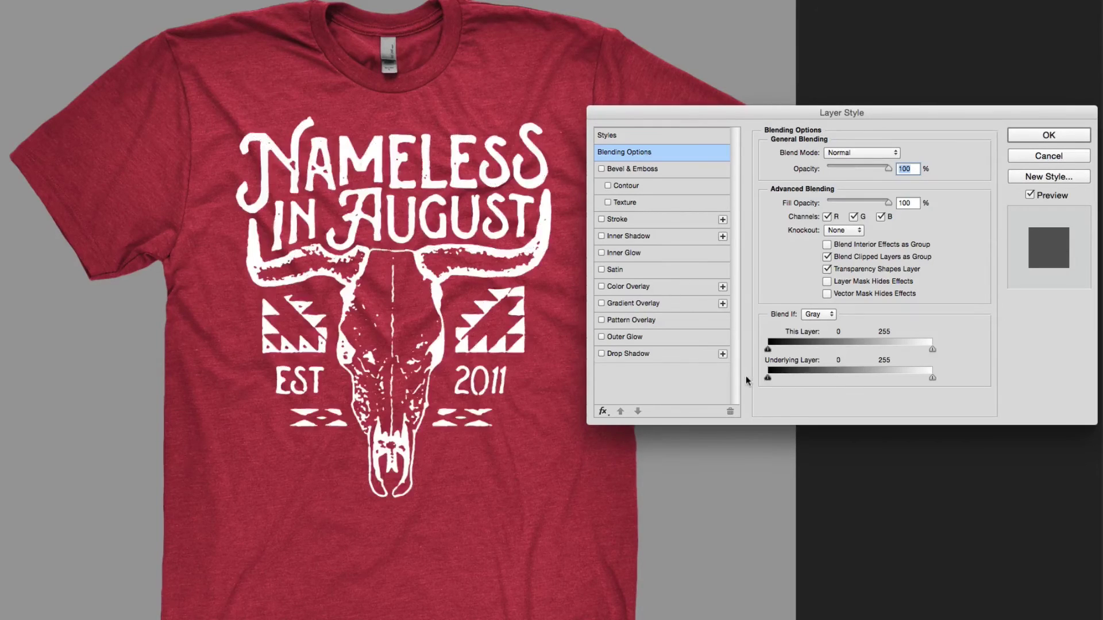
key("alt")
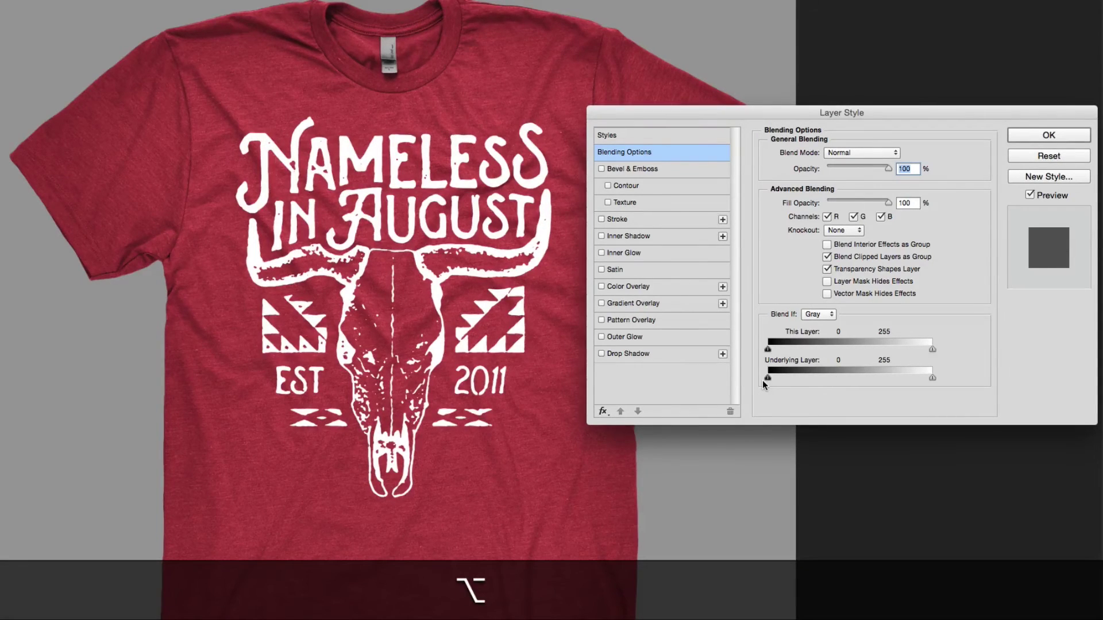
left_click_drag(768, 380, 851, 381)
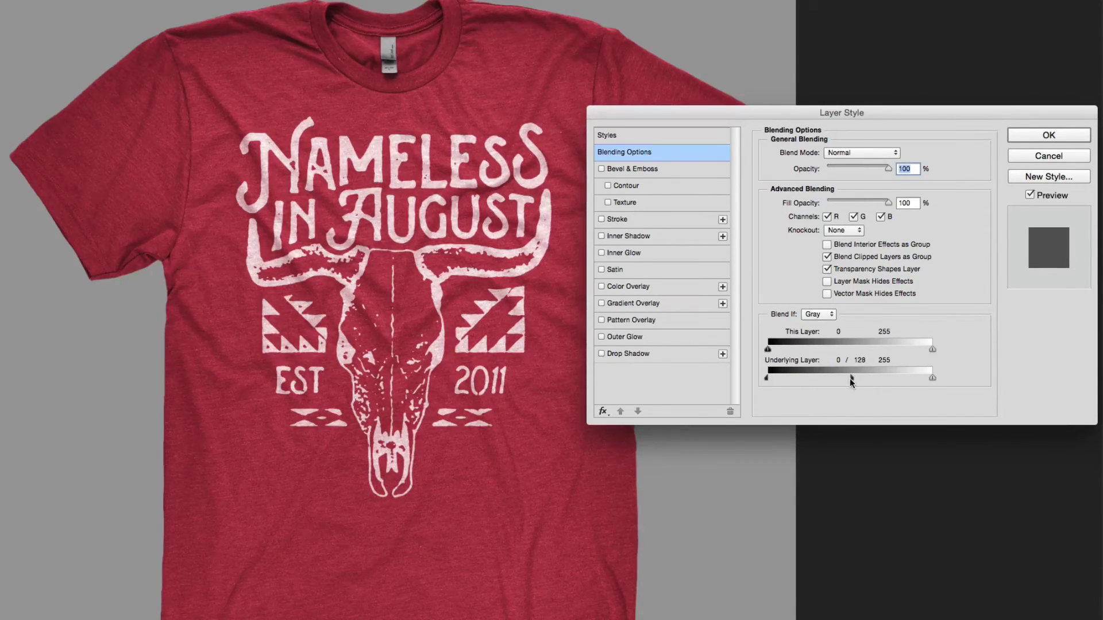
left_click_drag(767, 378, 849, 381)
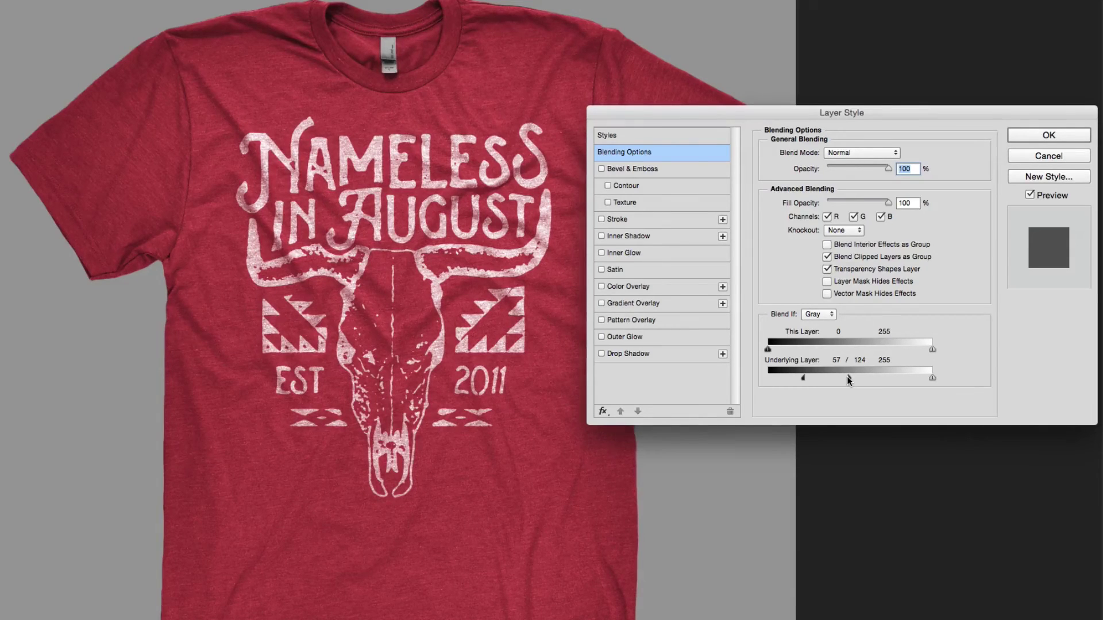